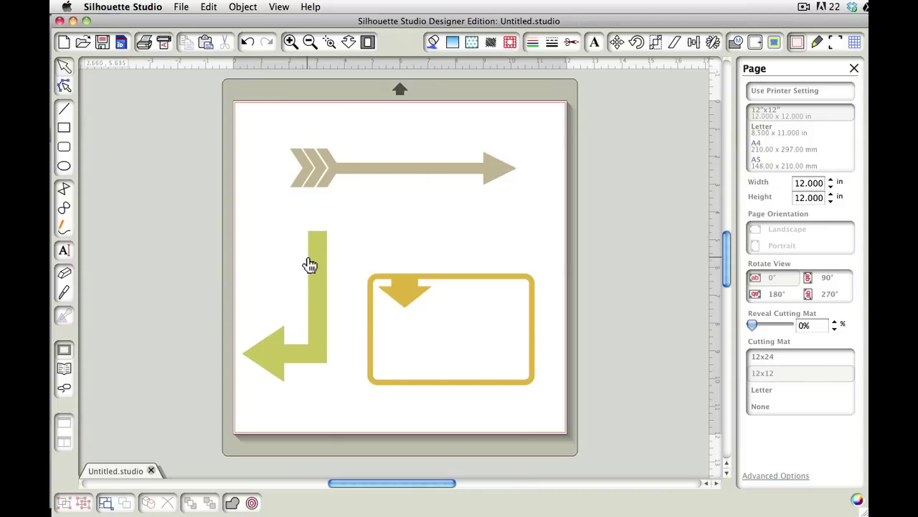
- Zoom in on the tan arrow and make it a compound path, leaving only its red cut outline
click(345, 178)
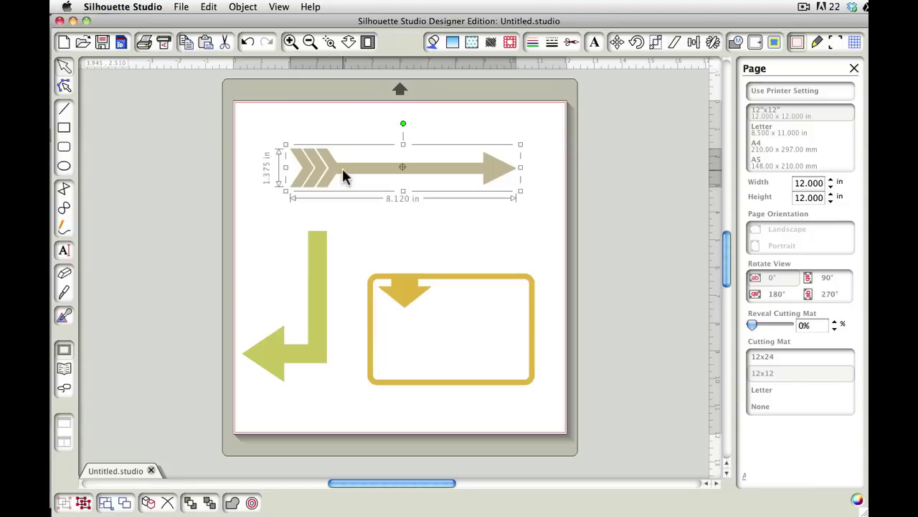
click(329, 42)
drag(254, 125, 549, 221)
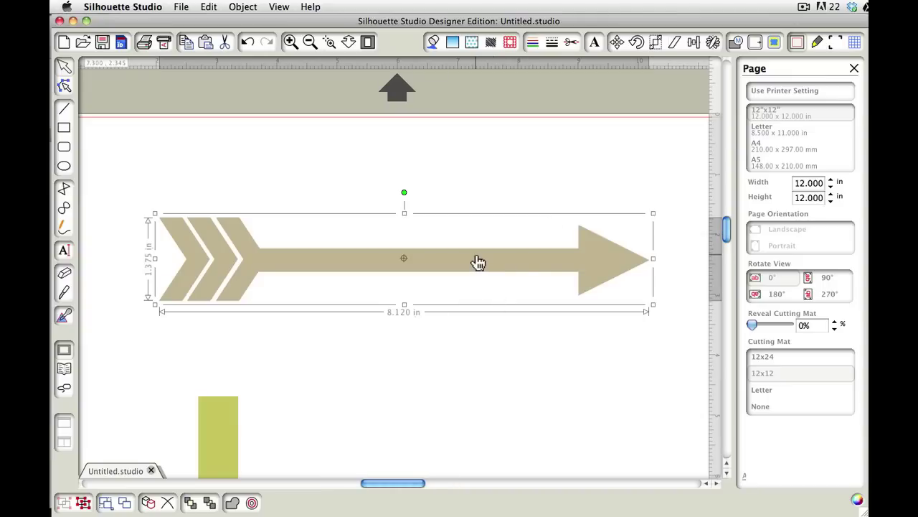
click(64, 85)
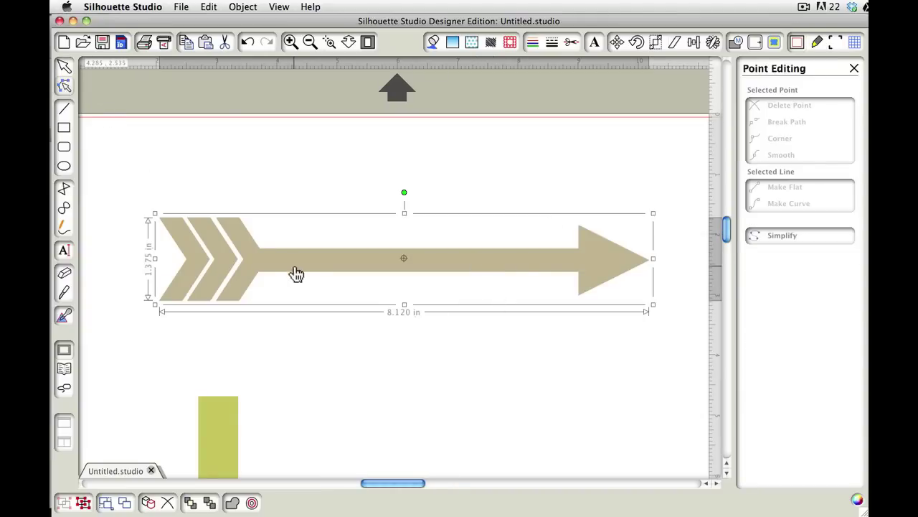
right_click(358, 255)
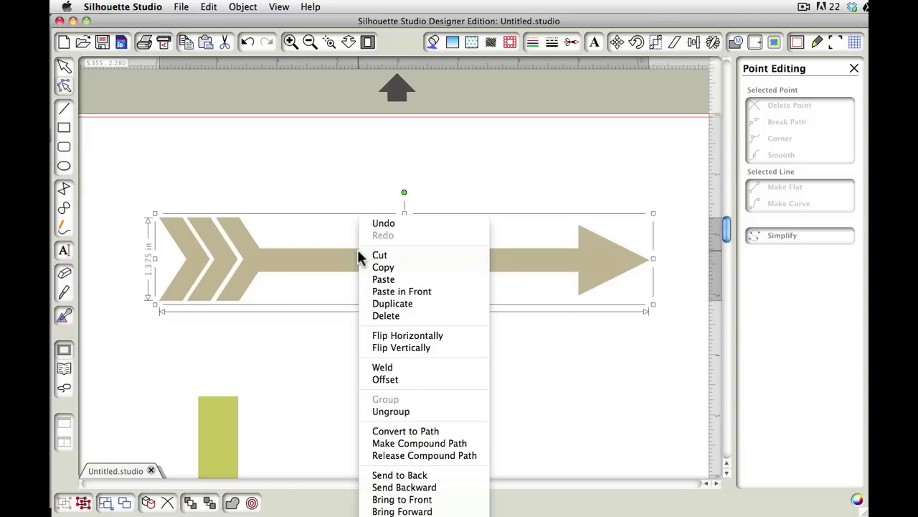
click(397, 445)
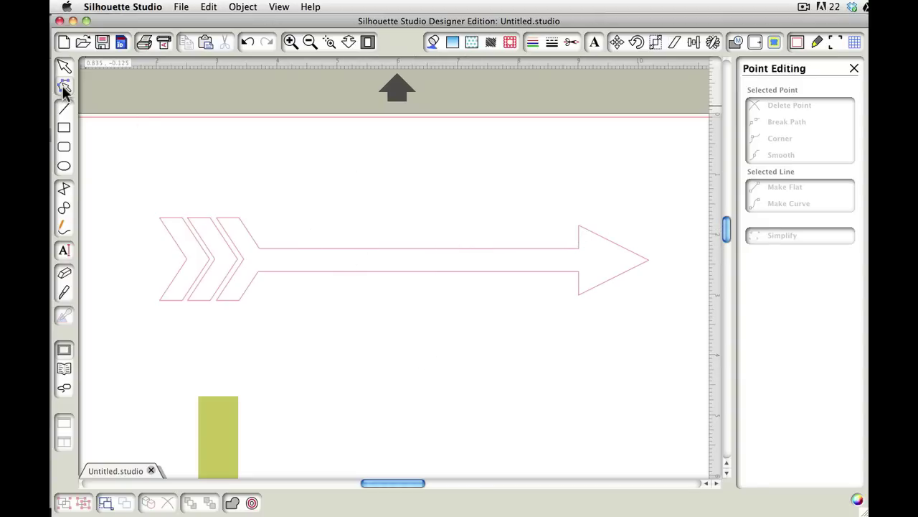
- Select the outlined arrow's arrowhead points for editing
click(580, 232)
click(579, 233)
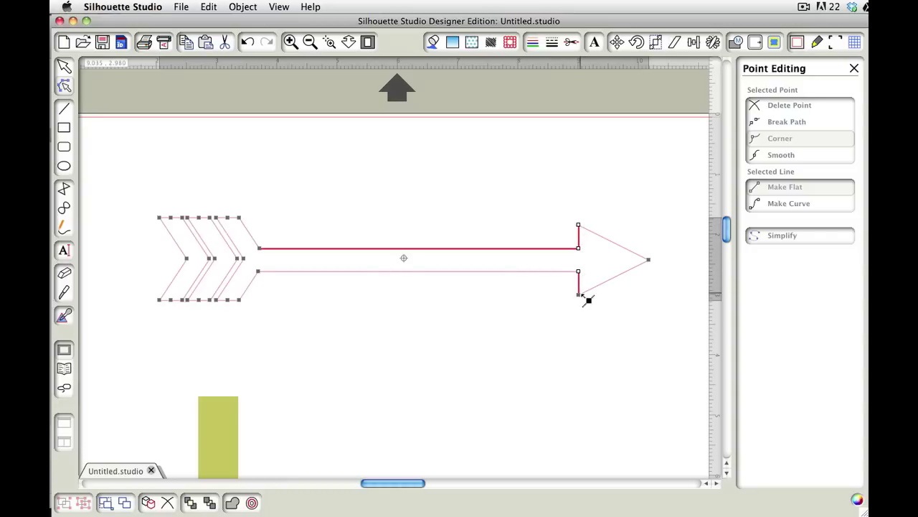
click(649, 261)
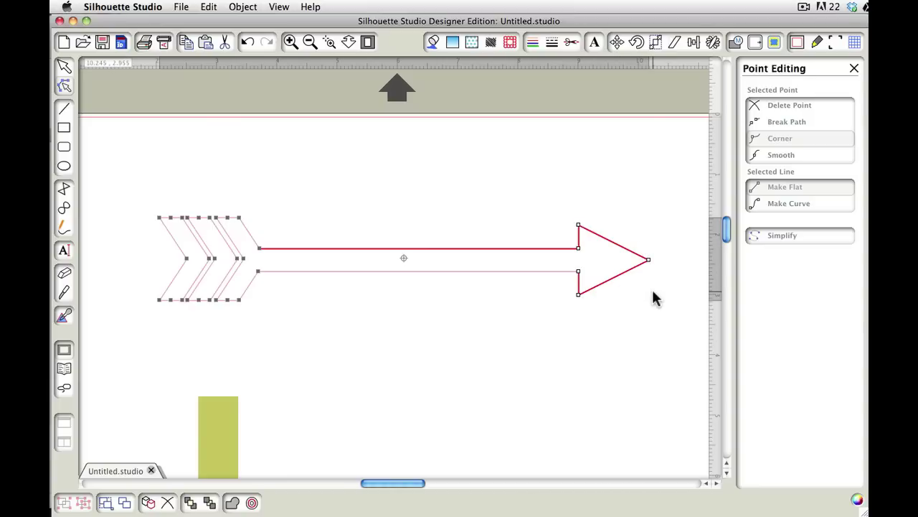
- Nudge the arrowhead five steps left, then two steps back right
key(Left)
key(Left)
key(Left)
key(Left)
key(Left)
key(Left)
key(Left)
key(Left)
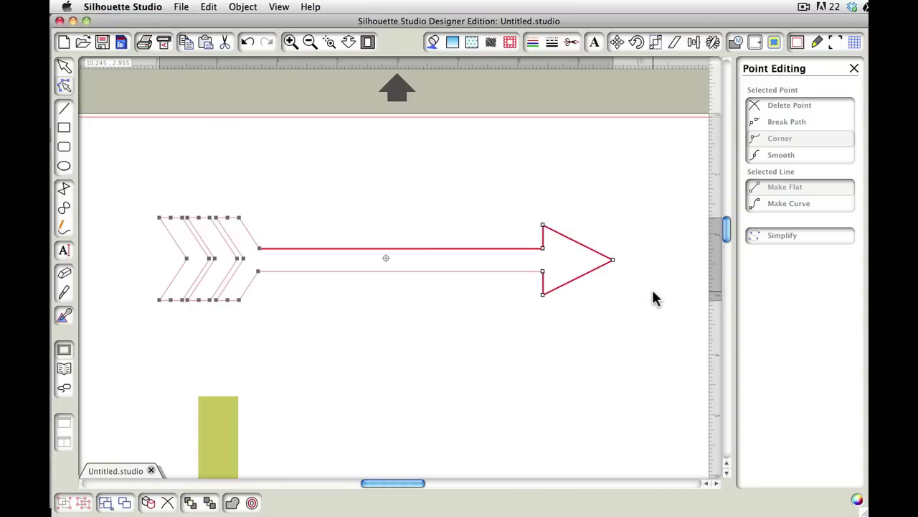
key(Left)
key(Left)
key(Left)
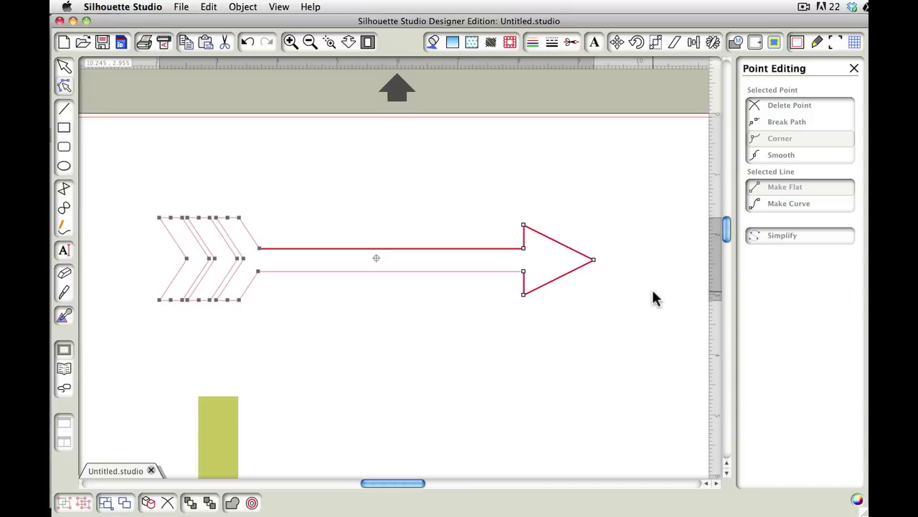
key(Left)
key(Left)
key(Left)
key(Left)
key(Left)
key(Left)
key(Left)
key(Left)
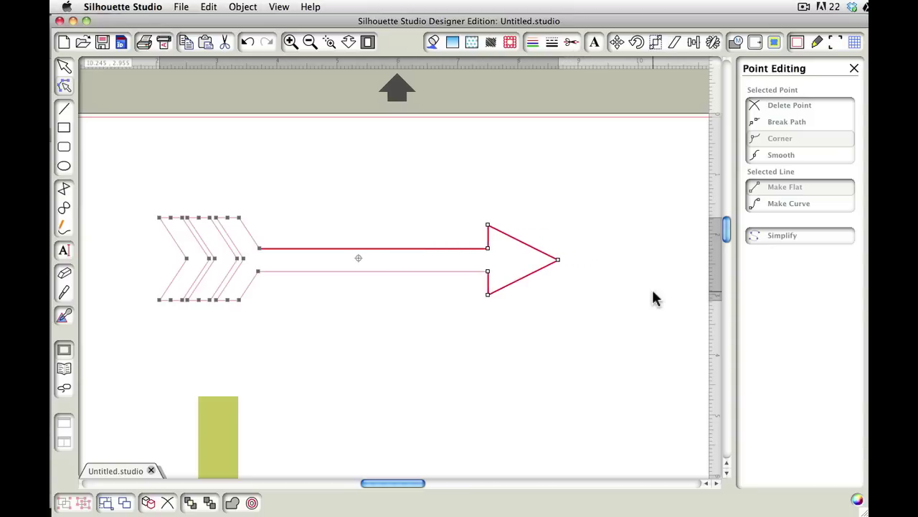
key(Left)
key(Left)
key(Left)
key(Left)
key(Left)
key(Left)
key(Left)
key(Left)
key(Left)
key(Left)
key(Left)
key(Left)
key(Left)
key(Left)
key(Left)
key(Left)
key(Left)
key(Left)
key(Left)
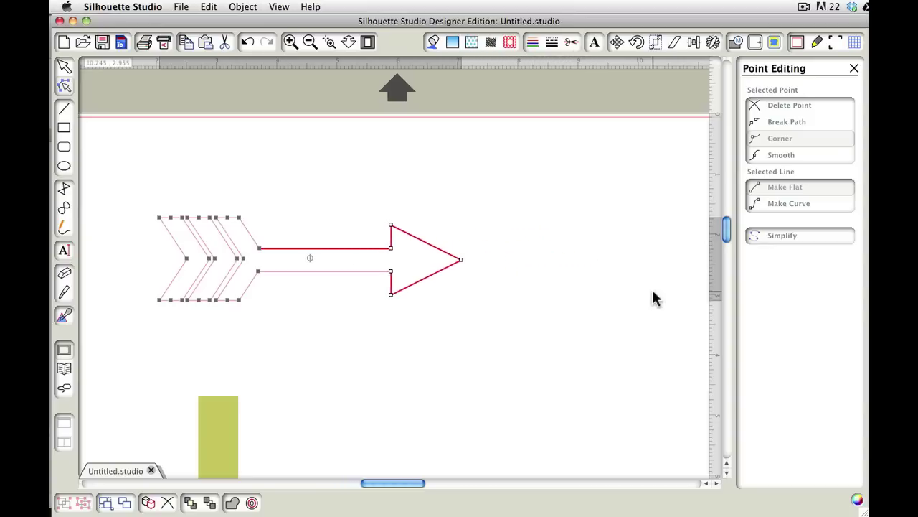
key(Left)
key(Left)
key(Left)
key(Left)
key(Left)
key(Left)
key(Left)
key(Left)
key(Left)
key(Left)
key(Left)
key(Left)
key(Left)
key(Left)
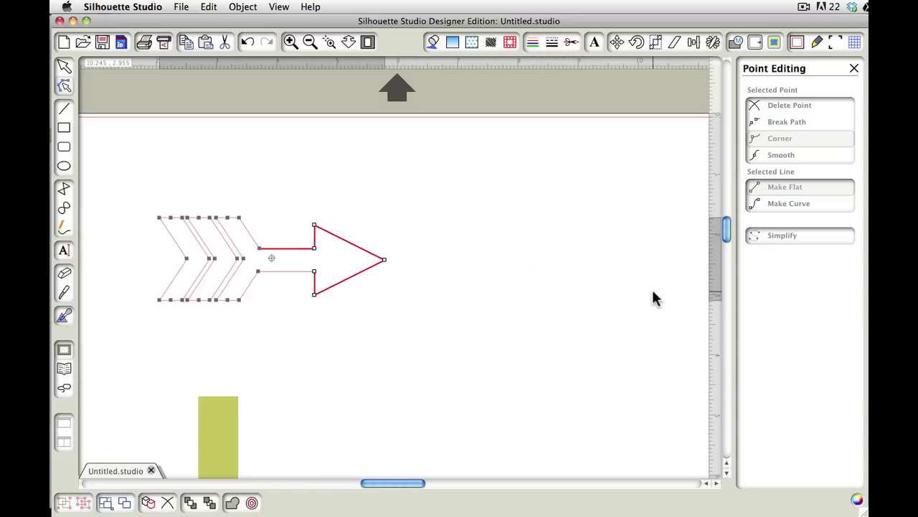
key(Right)
key(Right)
key(Right)
key(Right)
key(Right)
key(Right)
key(Right)
key(Right)
key(Right)
key(Right)
key(Right)
key(Right)
key(Right)
key(Right)
key(Right)
key(Right)
key(Right)
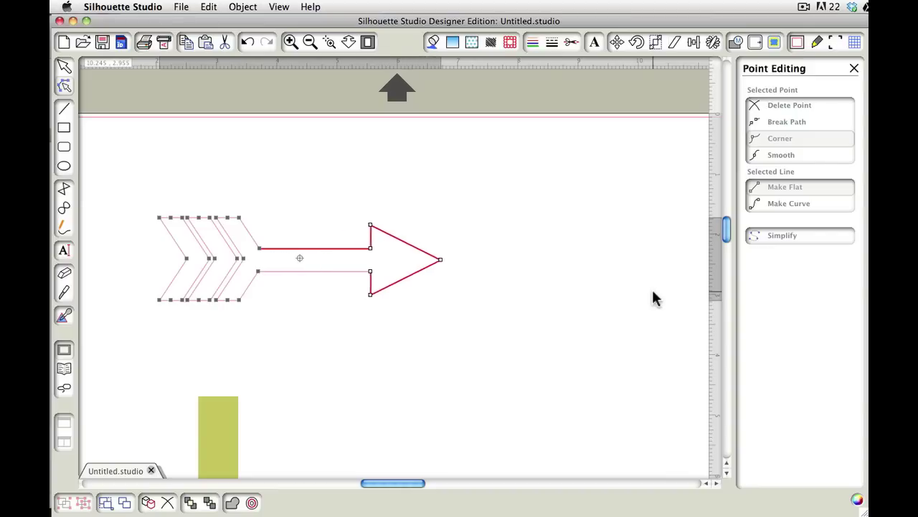
key(Right)
key(Right)
key(Right)
key(Right)
key(Right)
key(Right)
key(Right)
key(Right)
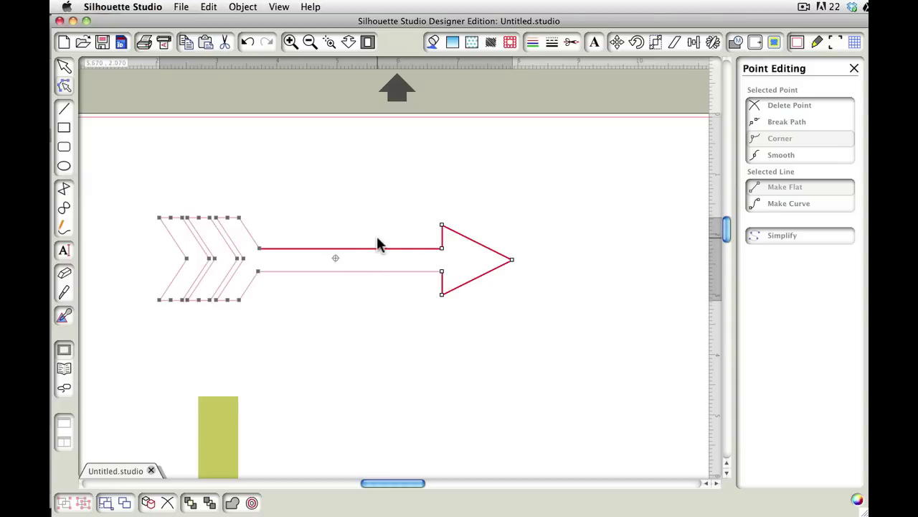
- Select the outlined arrow, undo a trial resize to 2.785 in, keeping it 5.855 in wide
click(371, 189)
drag(546, 213, 112, 325)
drag(517, 258, 332, 258)
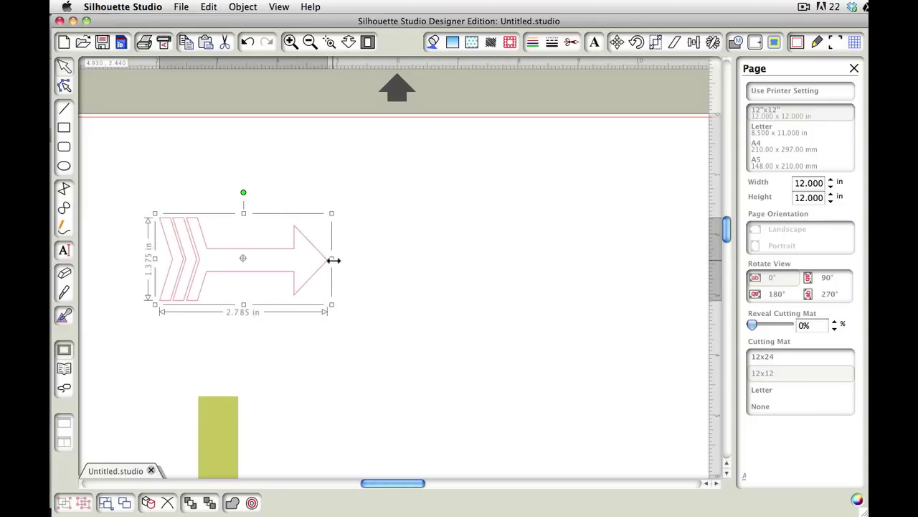
key(super+z)
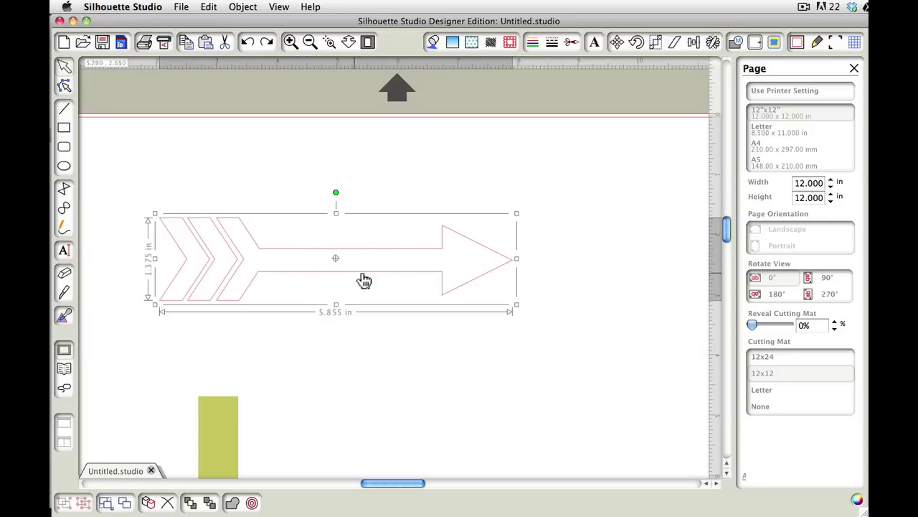
scroll(349, 285, down, 6)
scroll(350, 285, left, 2)
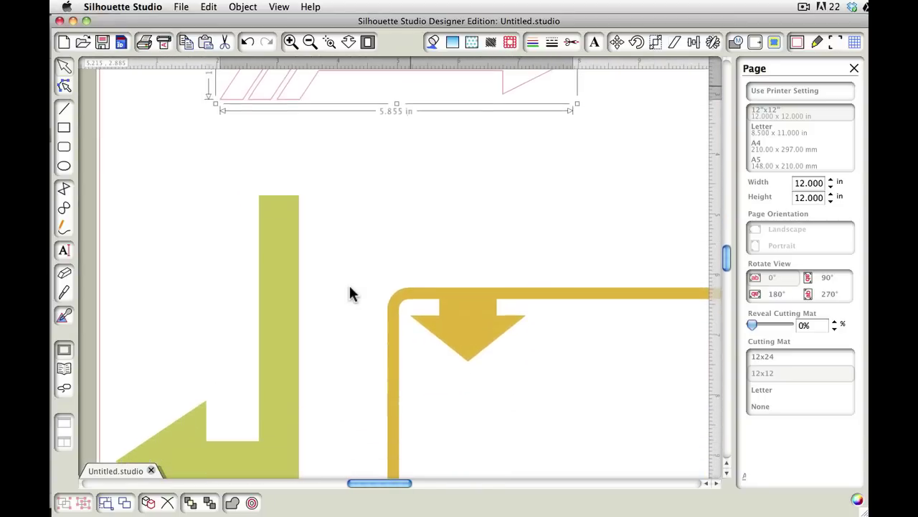
- Select the green L-shaped arrow with Edit Points and ungroup it to expose its corner points
click(351, 290)
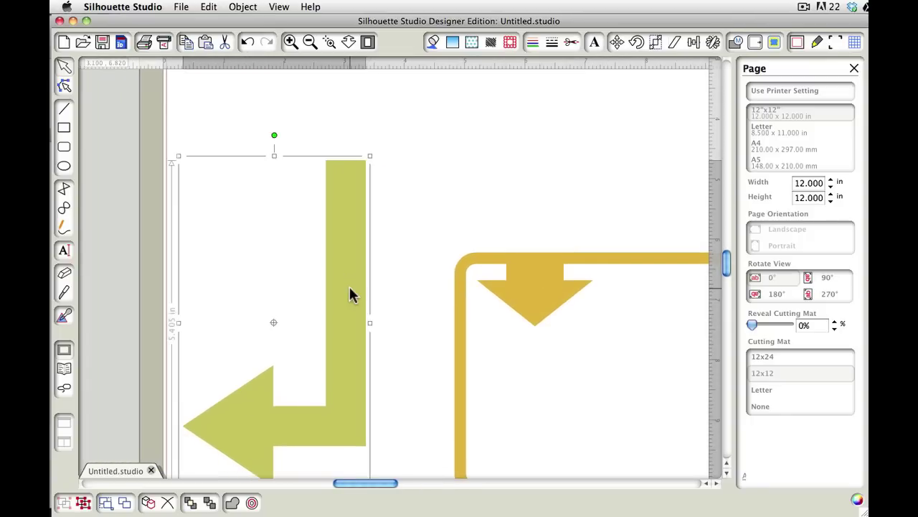
click(63, 87)
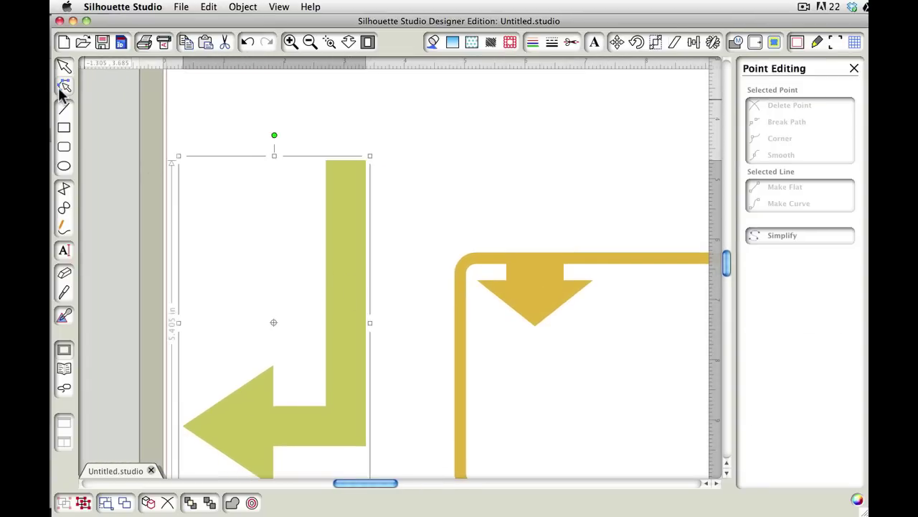
right_click(342, 175)
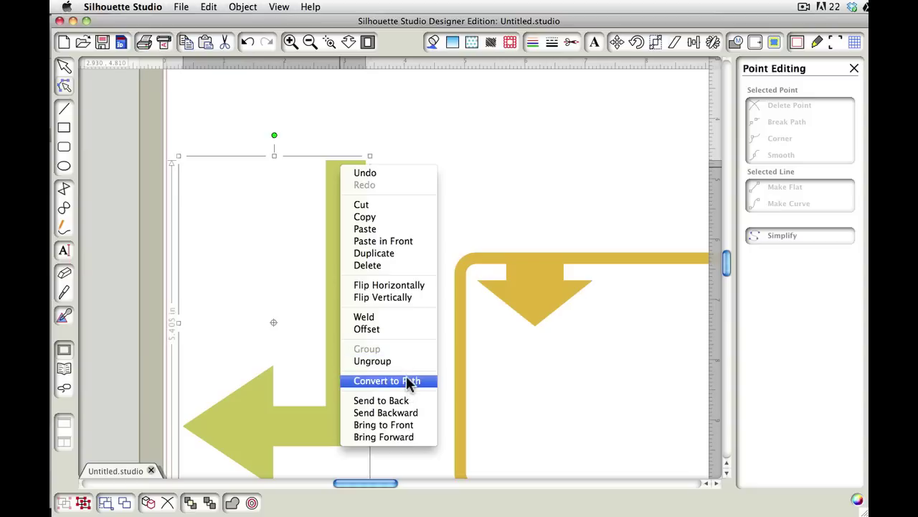
click(410, 381)
click(330, 169)
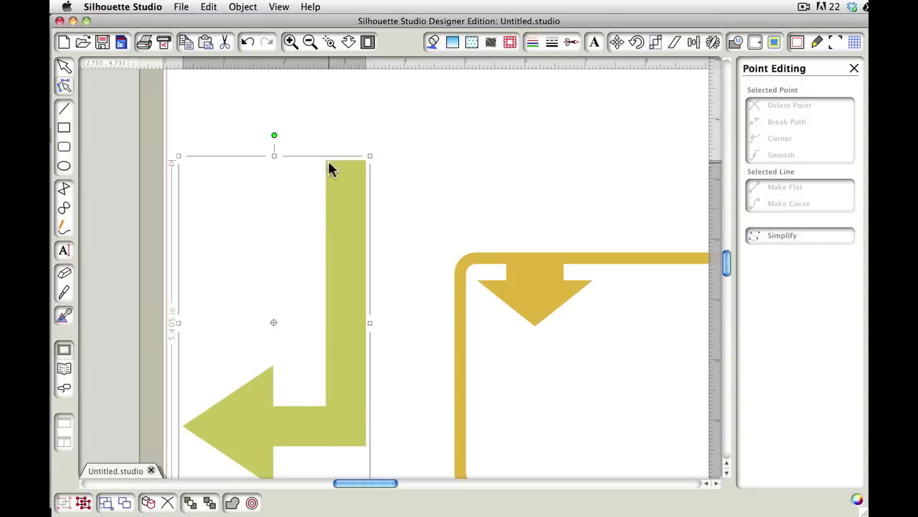
right_click(330, 167)
click(383, 356)
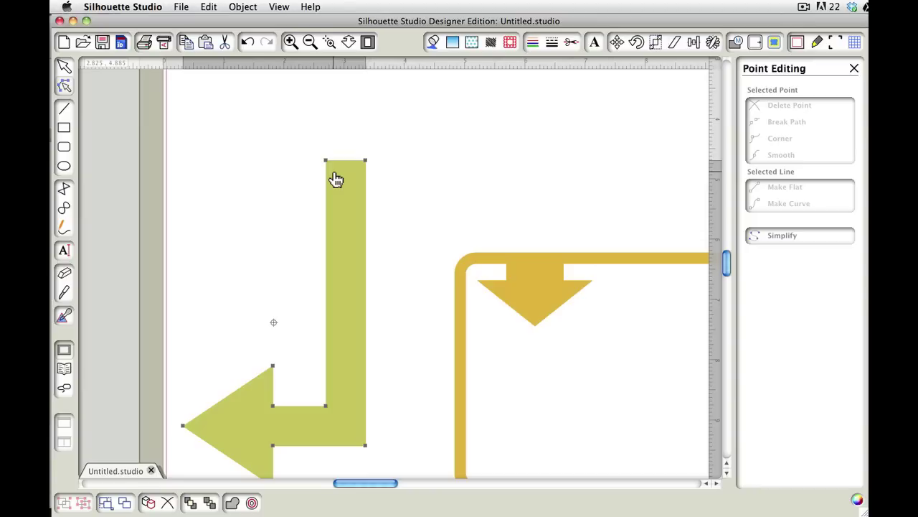
scroll(435, 184, up, 1)
scroll(436, 184, up, 5)
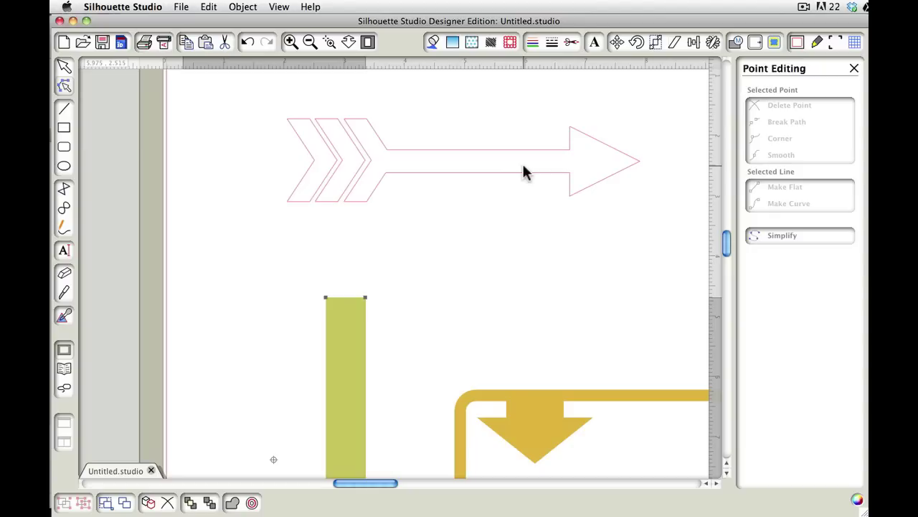
scroll(523, 167, down, 5)
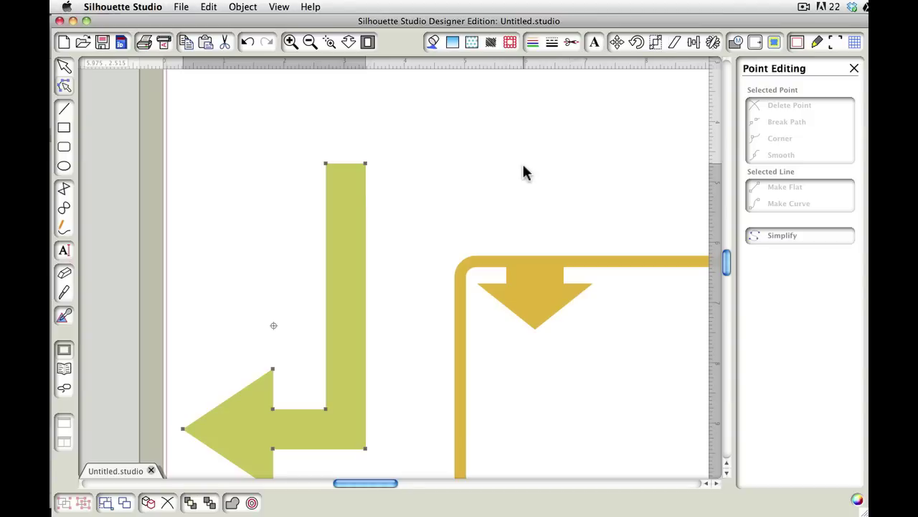
scroll(522, 172, up, 5)
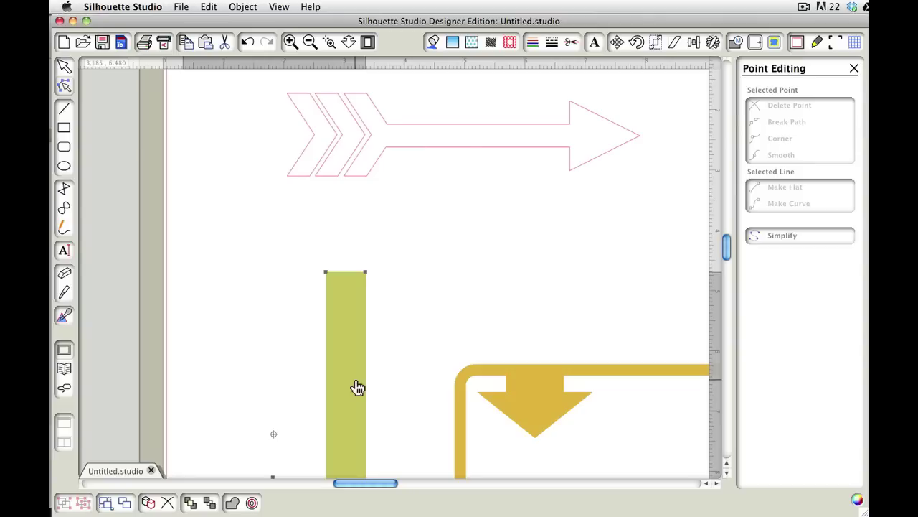
scroll(358, 388, down, 1)
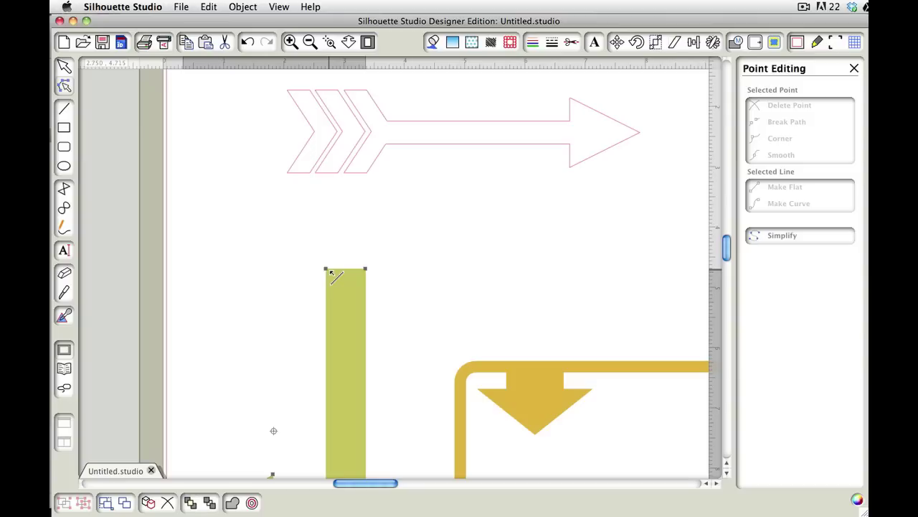
scroll(334, 276, down, 5)
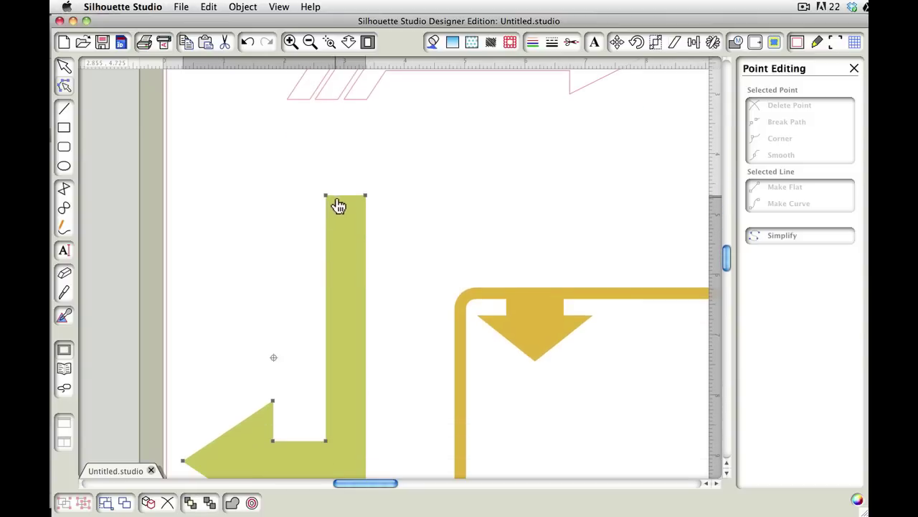
click(327, 198)
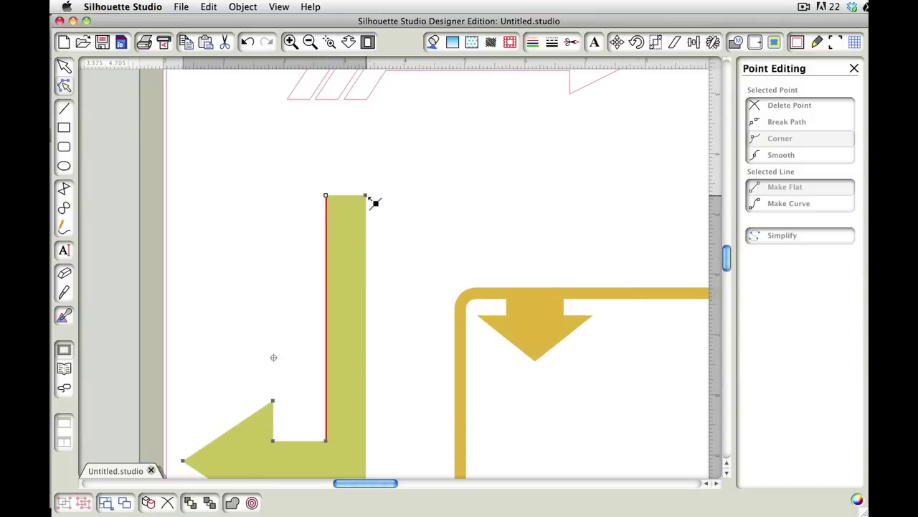
click(368, 196)
drag(369, 196, 366, 202)
key(Down)
key(Down)
key(Down)
key(Down)
key(Down)
key(Down)
key(Down)
key(Down)
key(Down)
key(Down)
key(Down)
key(Down)
key(Down)
key(Down)
key(Down)
key(Down)
key(Down)
key(Down)
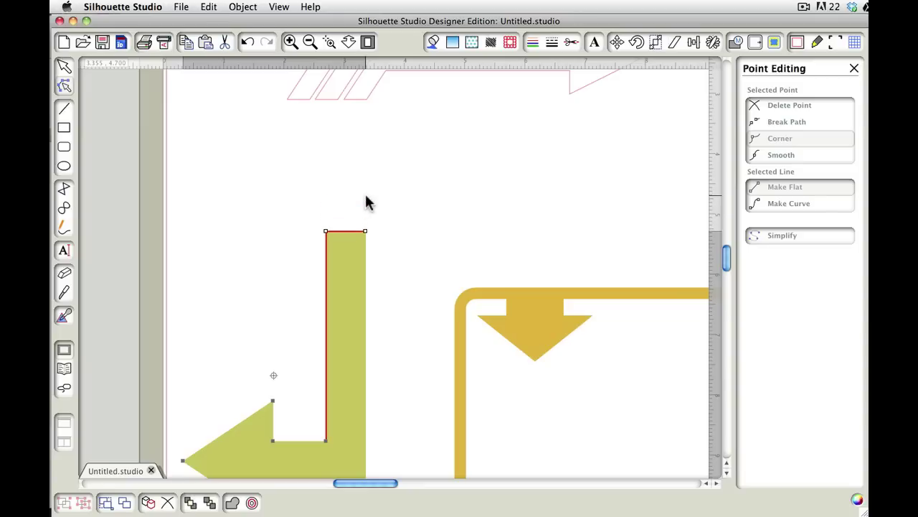
key(Down)
key(Down)
key(Down)
key(Down)
key(Down)
key(Down)
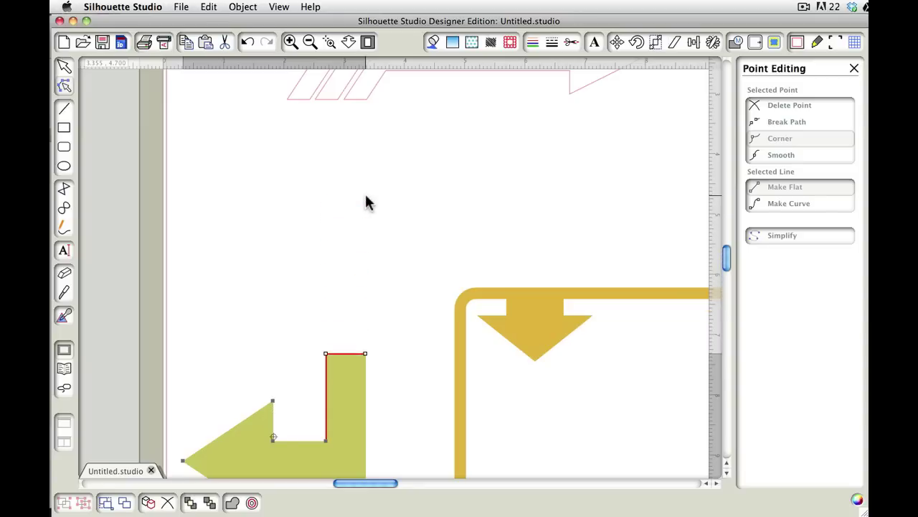
scroll(366, 203, down, 5)
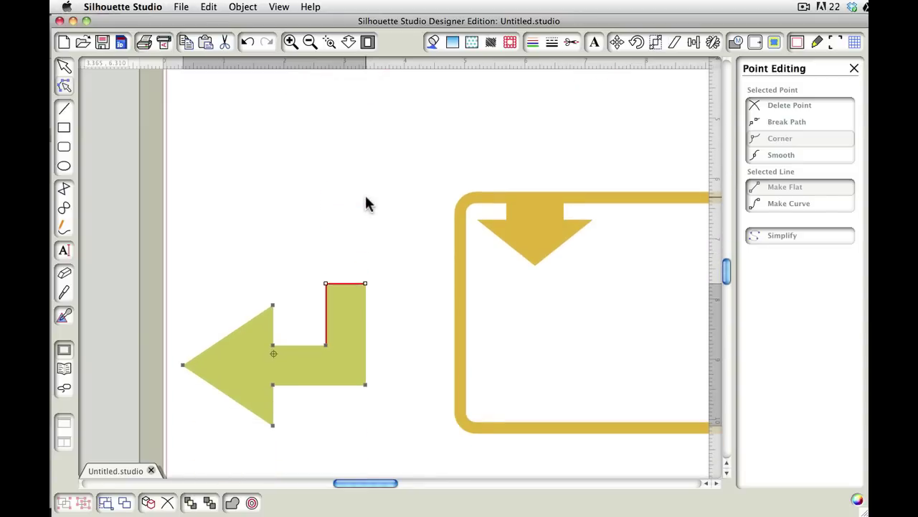
- Select the green arrowhead's tip, diagonal, bottom and inner edges, then nudge them left
click(274, 306)
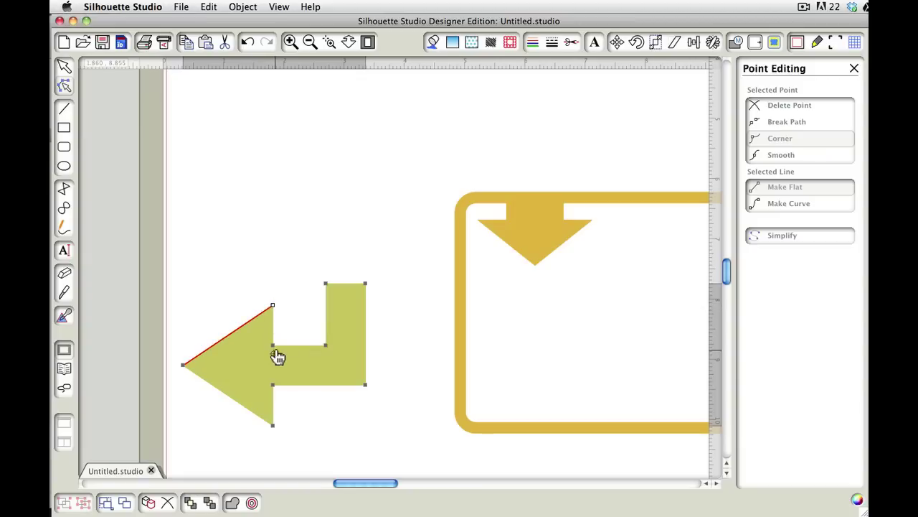
click(186, 365)
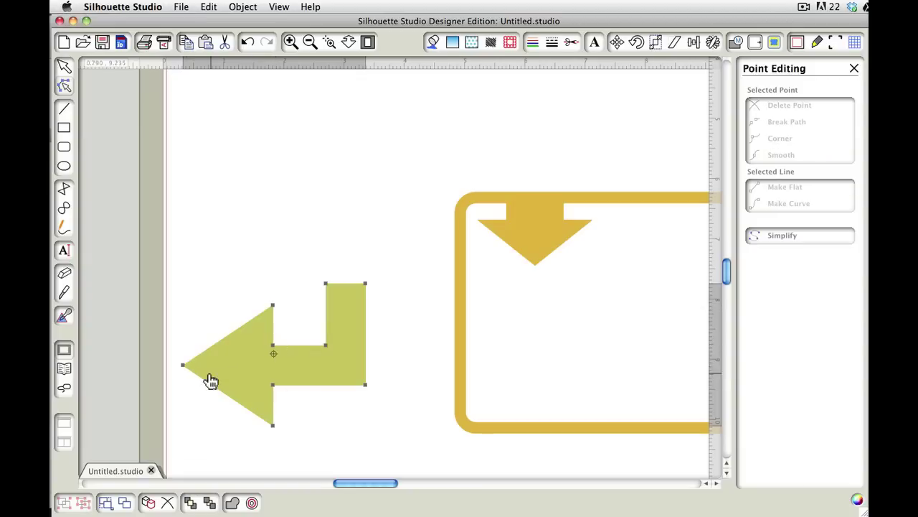
click(184, 364)
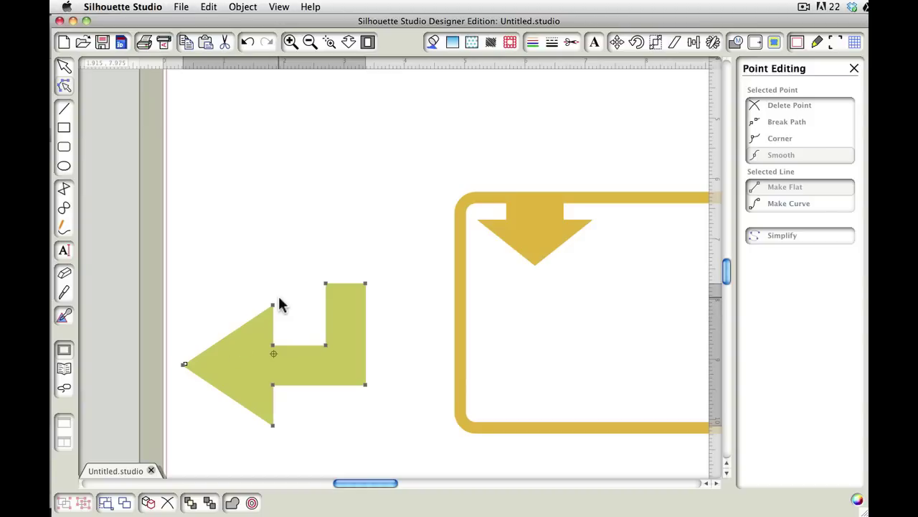
click(279, 305)
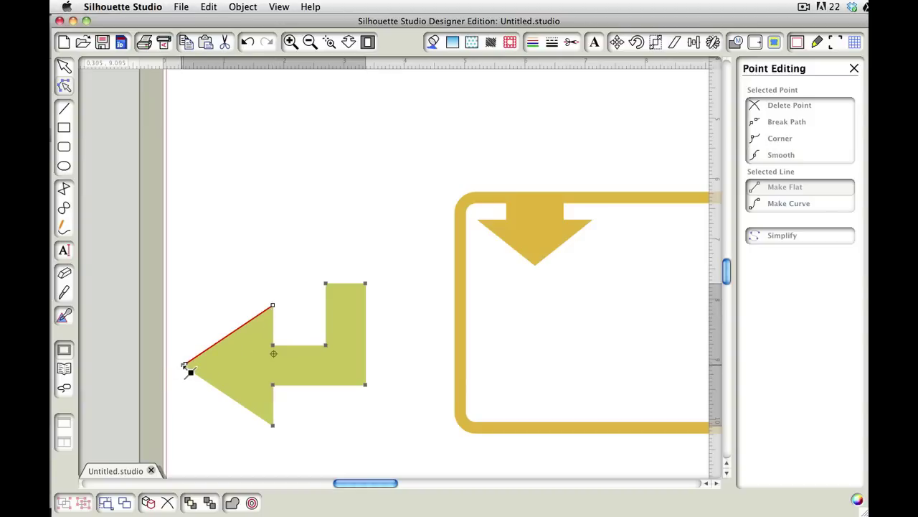
click(186, 367)
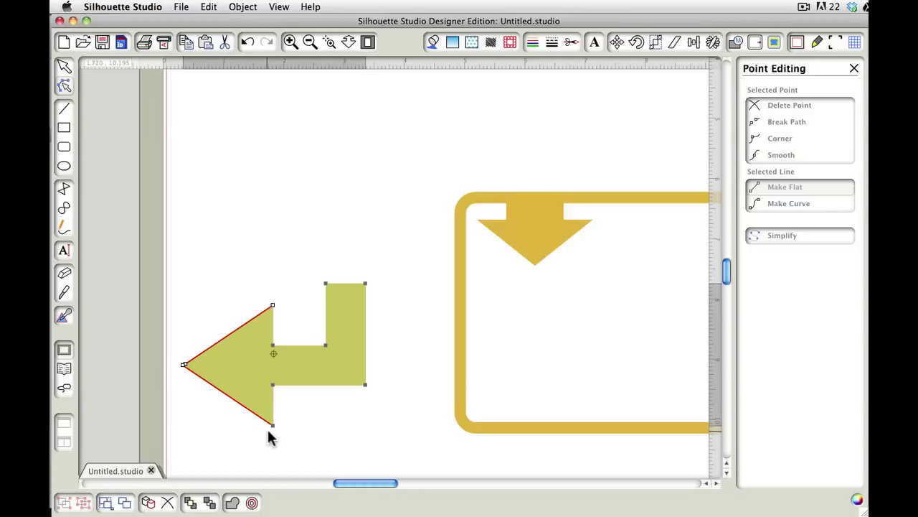
click(277, 385)
click(272, 342)
key(Left)
key(Left)
key(Left)
key(Left)
key(Left)
key(Left)
key(Left)
key(Left)
key(Left)
key(Left)
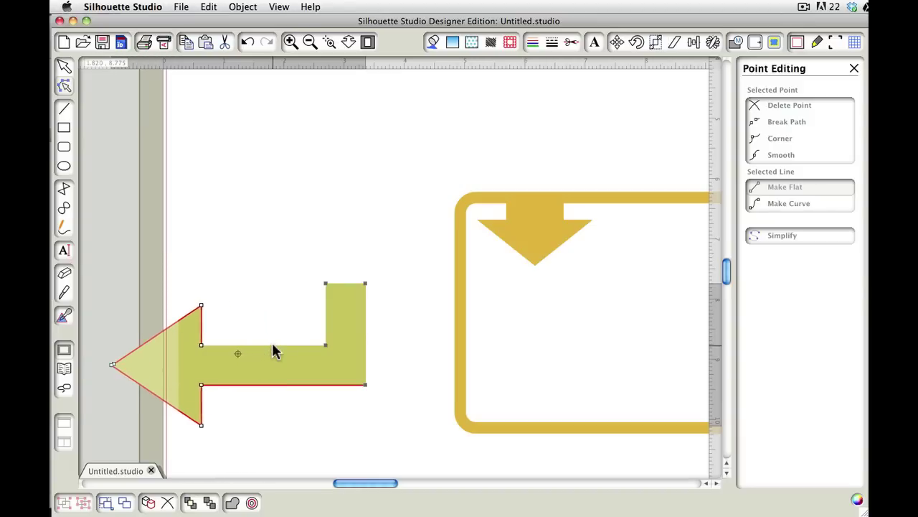
key(Left)
key(Left)
key(Left)
key(Left)
key(Left)
key(Left)
key(Left)
key(Left)
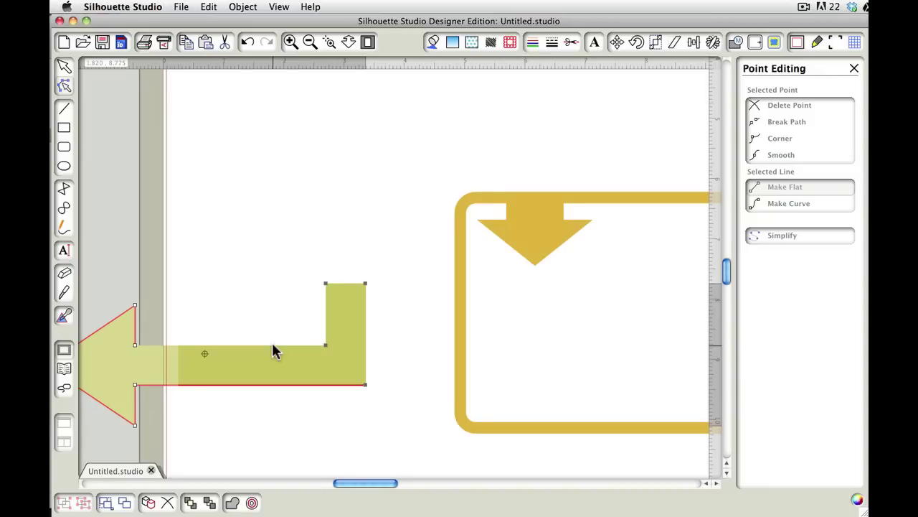
- Add bold first-name text above the yellow frame, widening its box to fit one line
scroll(272, 342, right, 5)
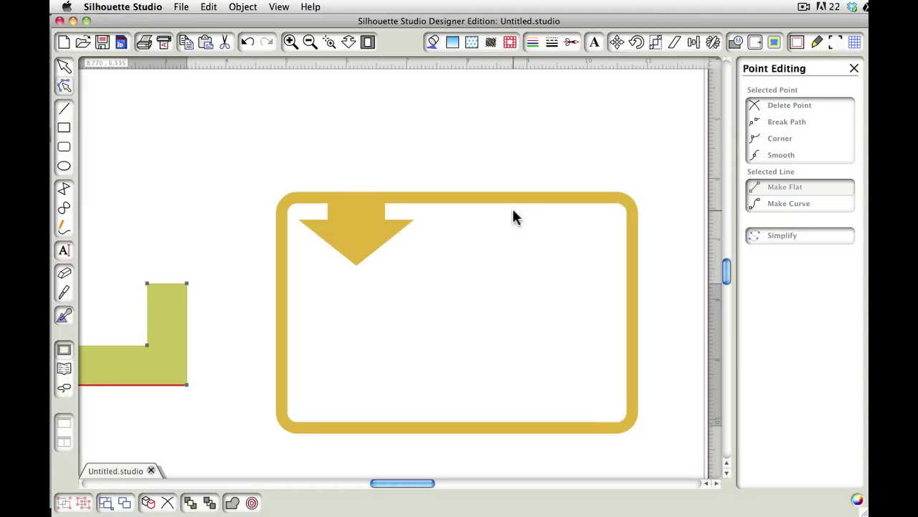
click(63, 250)
click(314, 146)
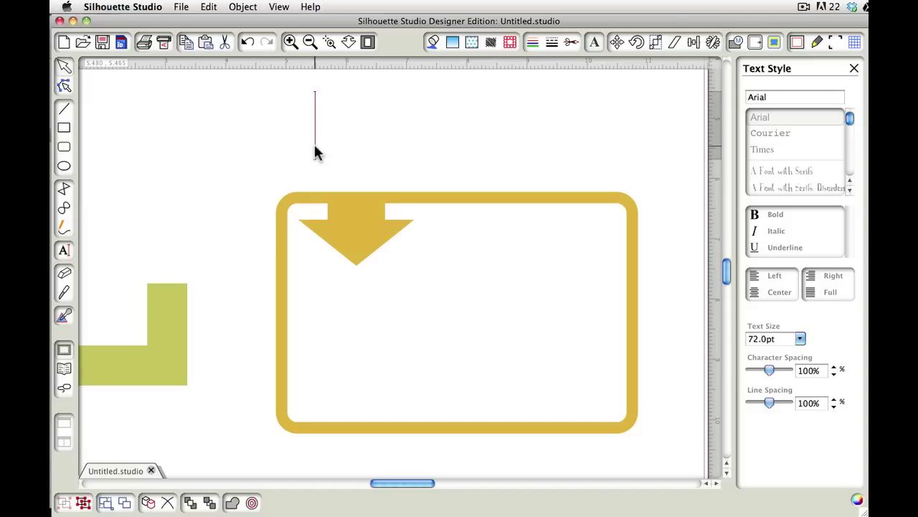
click(773, 215)
click(318, 123)
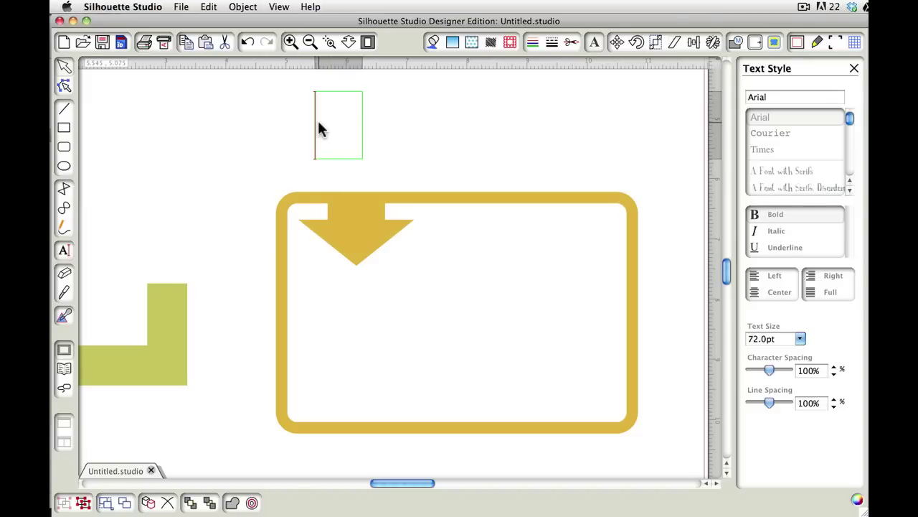
text(KERRI)
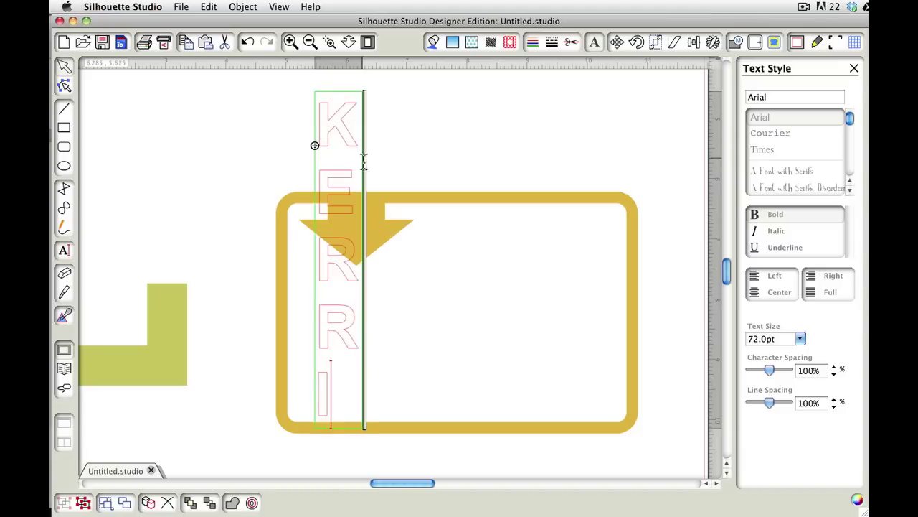
drag(366, 158, 510, 160)
- Move the name down onto the frame's top edge and select both together
click(567, 144)
drag(459, 133, 436, 180)
click(518, 168)
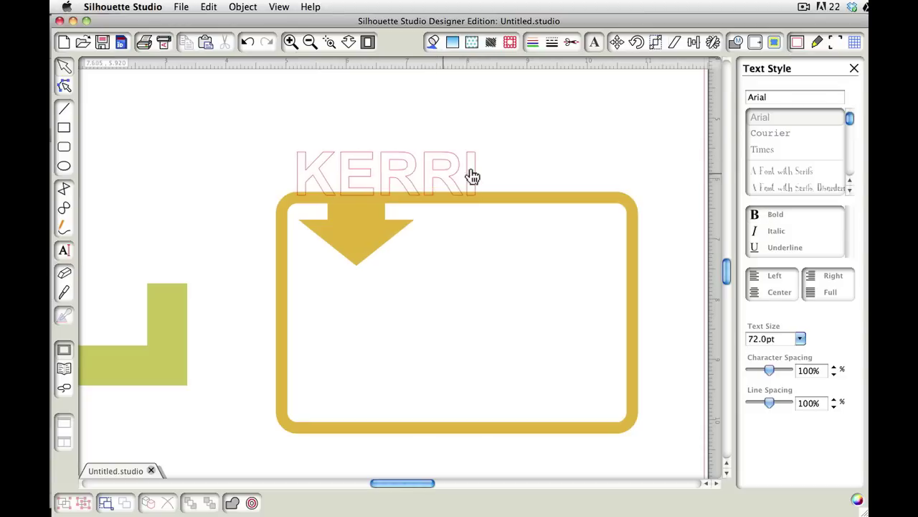
drag(544, 170, 434, 252)
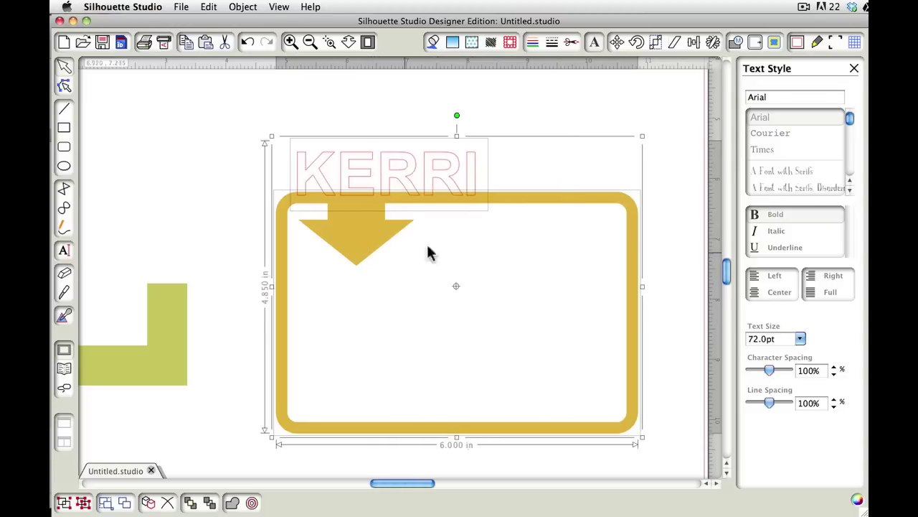
- Weld the selected name text and yellow frame into one gold shape
right_click(549, 165)
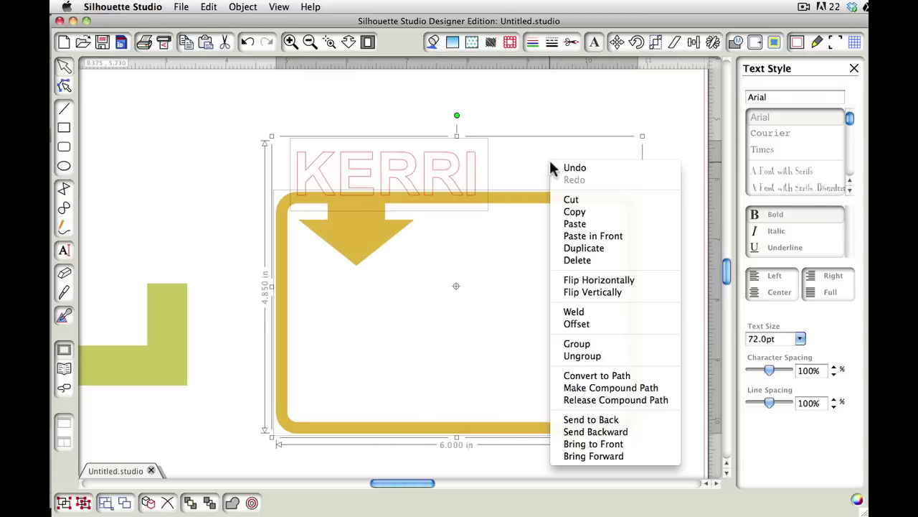
click(588, 314)
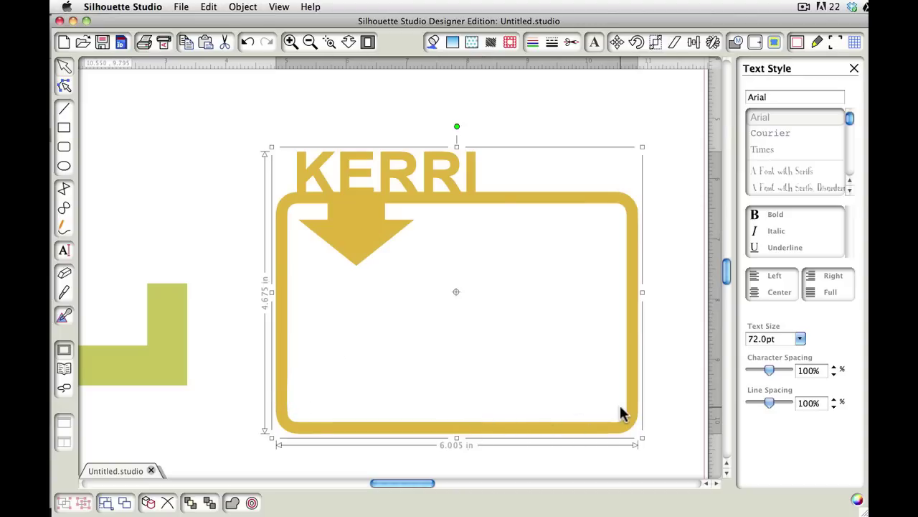
- Delete the name text's letters, leaving the yellow frame selected
double_click(373, 201)
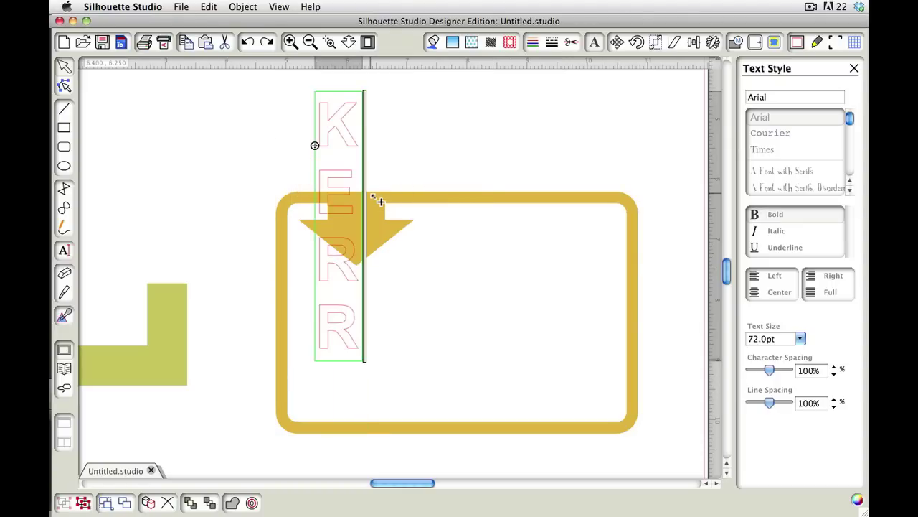
key(BackSpace)
key(BackSpace)
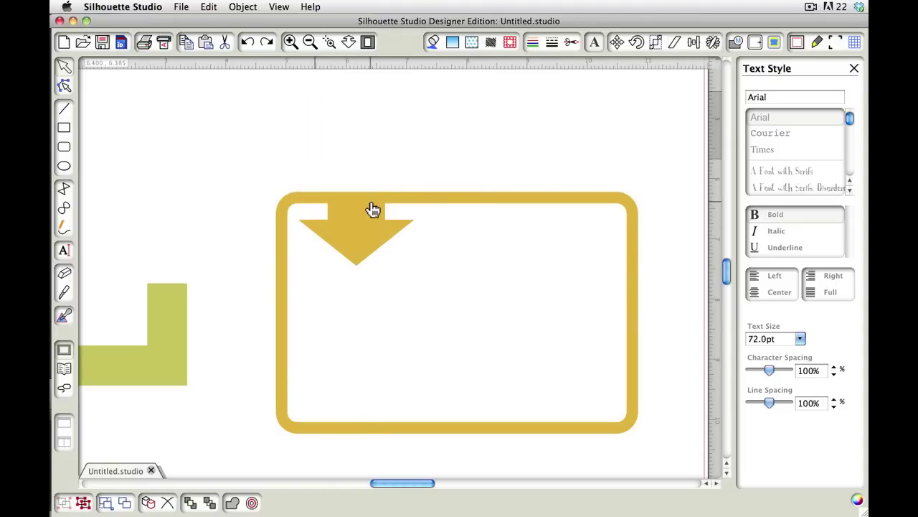
click(374, 214)
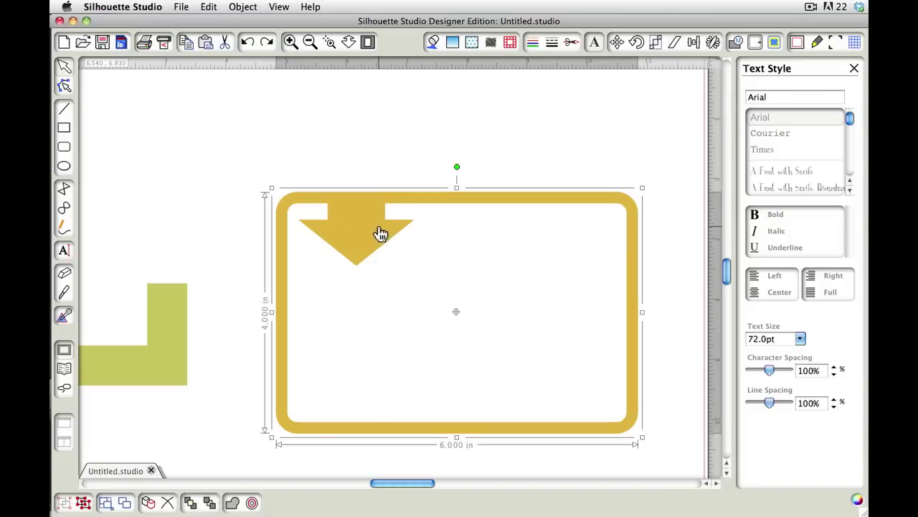
- Convert the yellow frame to a path and ungroup it into frame and arrow pieces
click(64, 85)
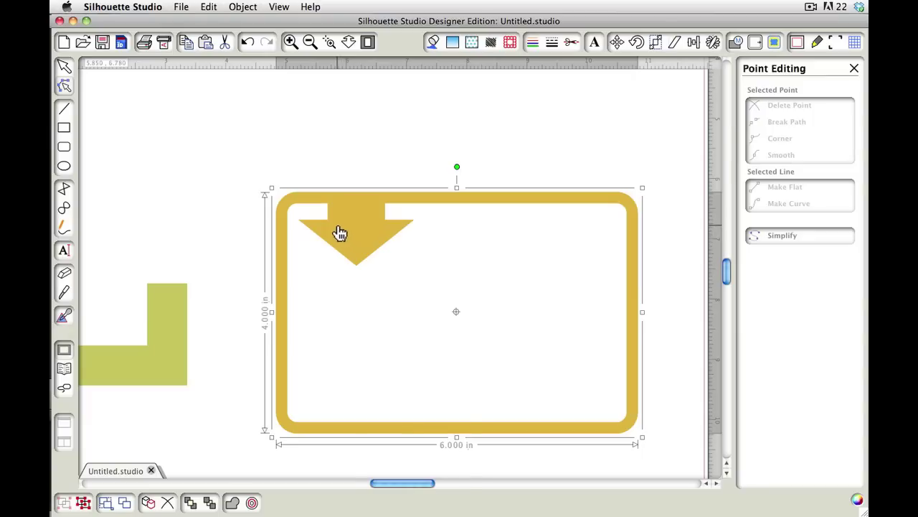
right_click(340, 232)
click(446, 439)
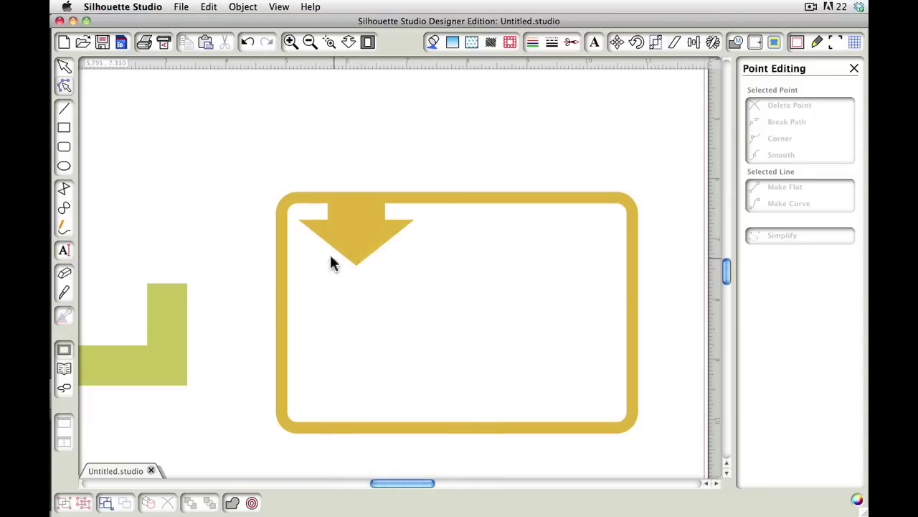
click(307, 227)
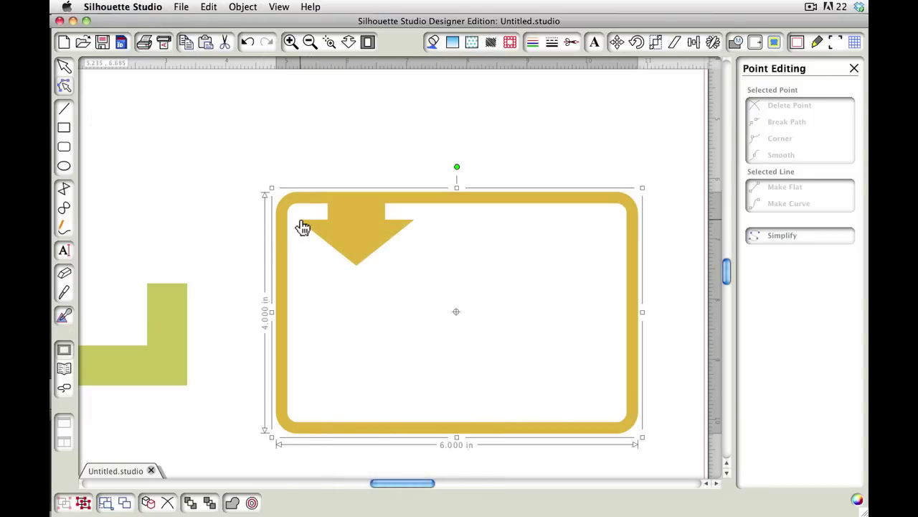
right_click(336, 224)
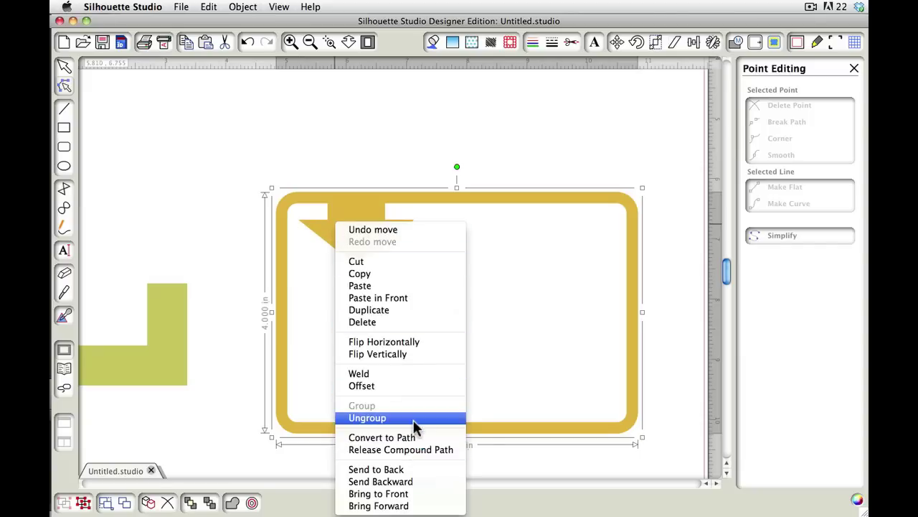
click(413, 418)
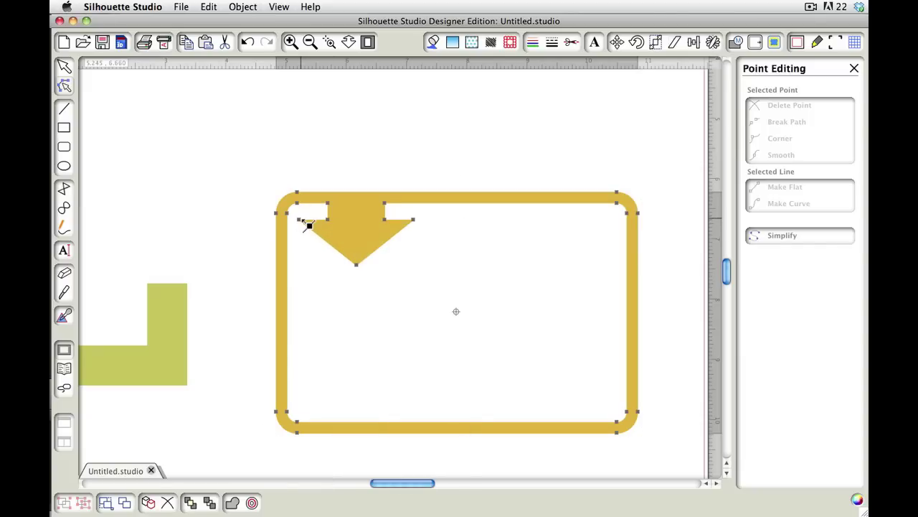
click(303, 223)
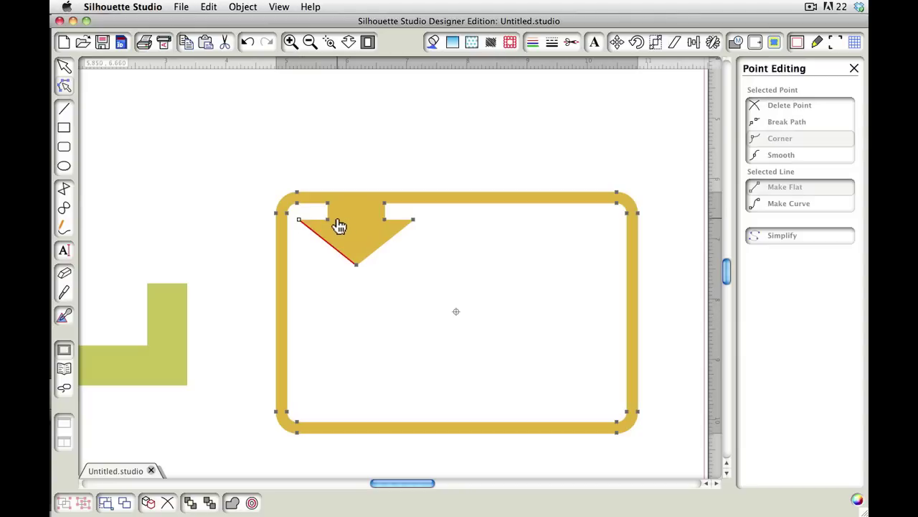
click(332, 208)
- Select the frame's arrowhead edges and stem points, then nudge them right toward the top centre
click(324, 208)
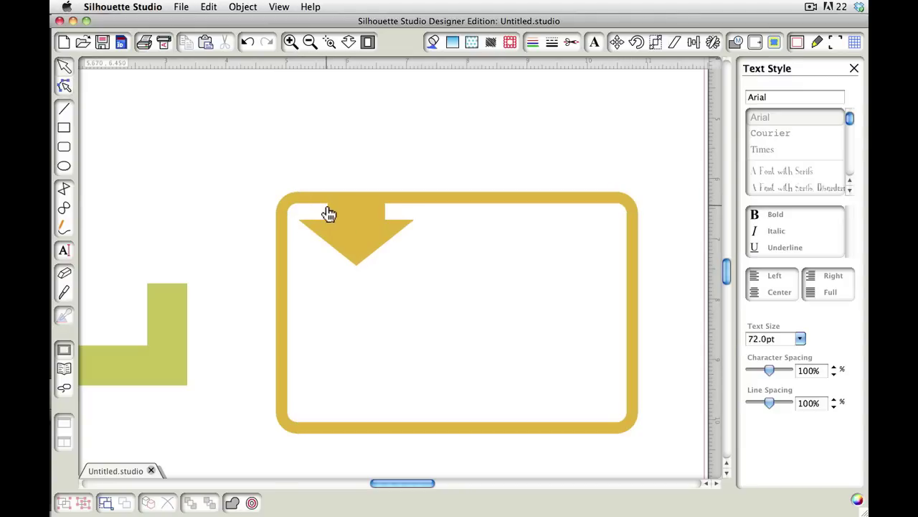
click(331, 213)
double_click(323, 211)
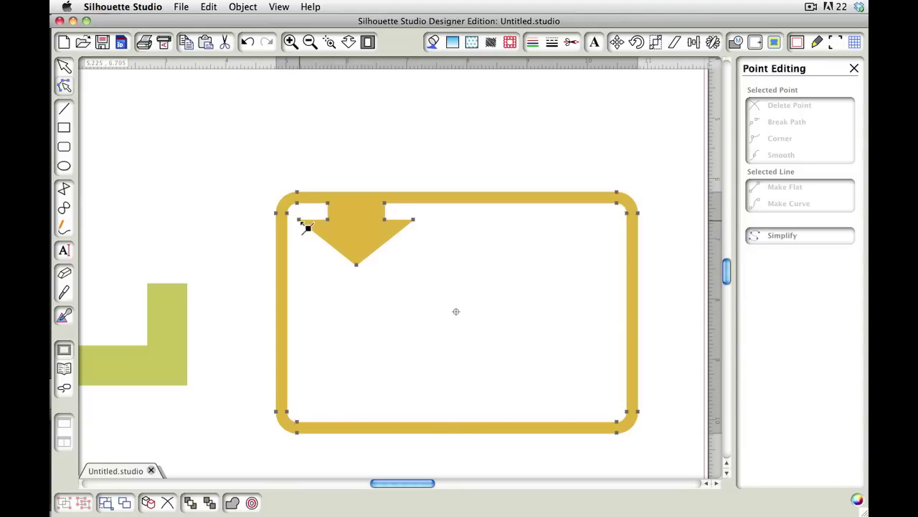
click(307, 227)
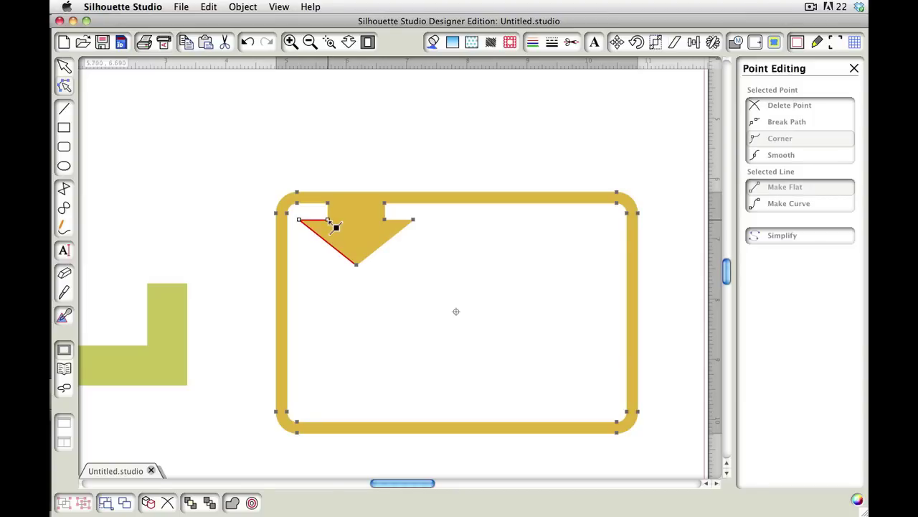
shift+click(329, 211)
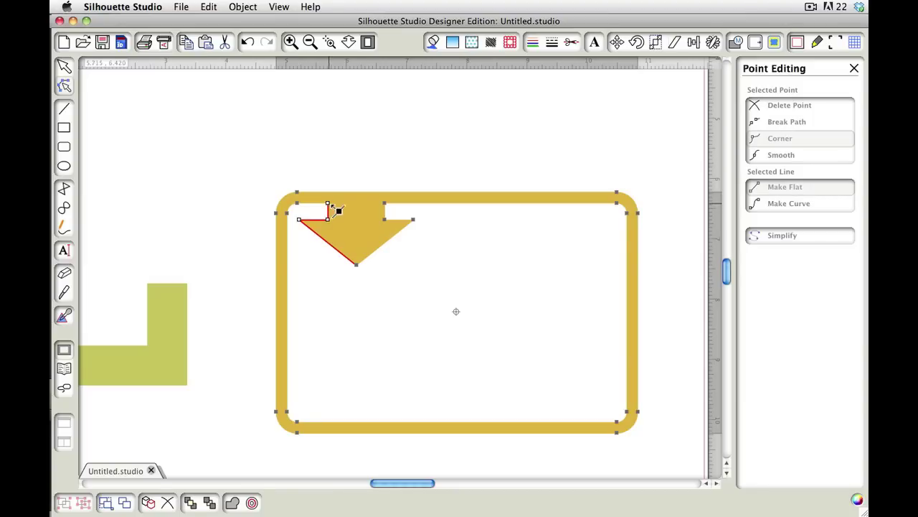
shift+click(387, 205)
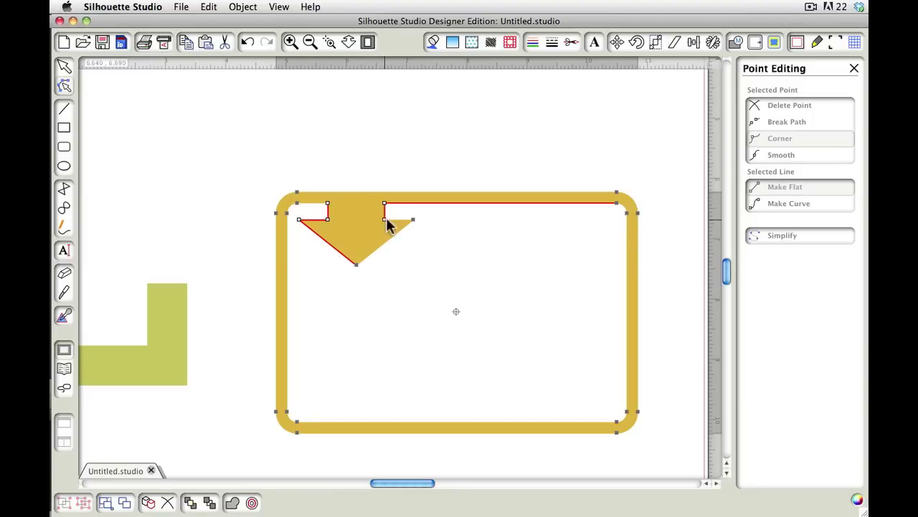
shift+click(360, 264)
key(Right)
key(Right)
key(Right)
key(Right)
key(Right)
key(Right)
key(Right)
key(Right)
key(Right)
key(Right)
key(Right)
key(Right)
key(Right)
key(Right)
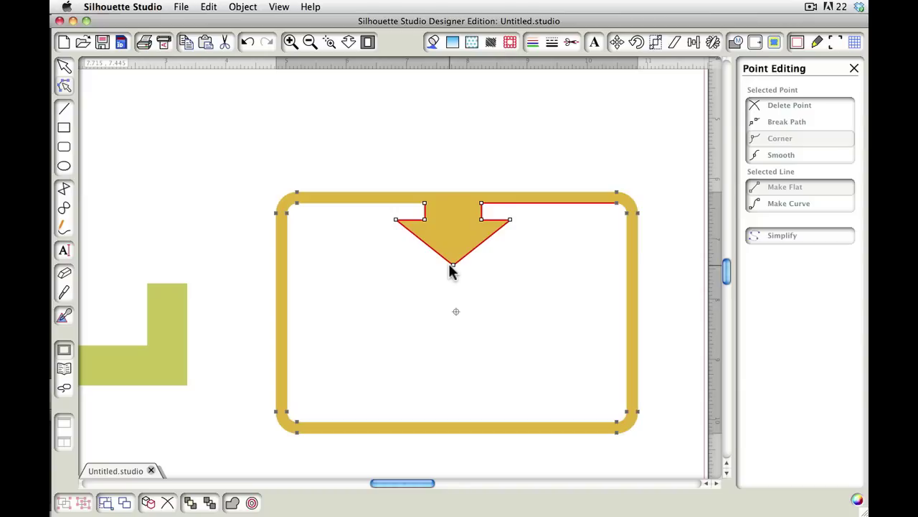